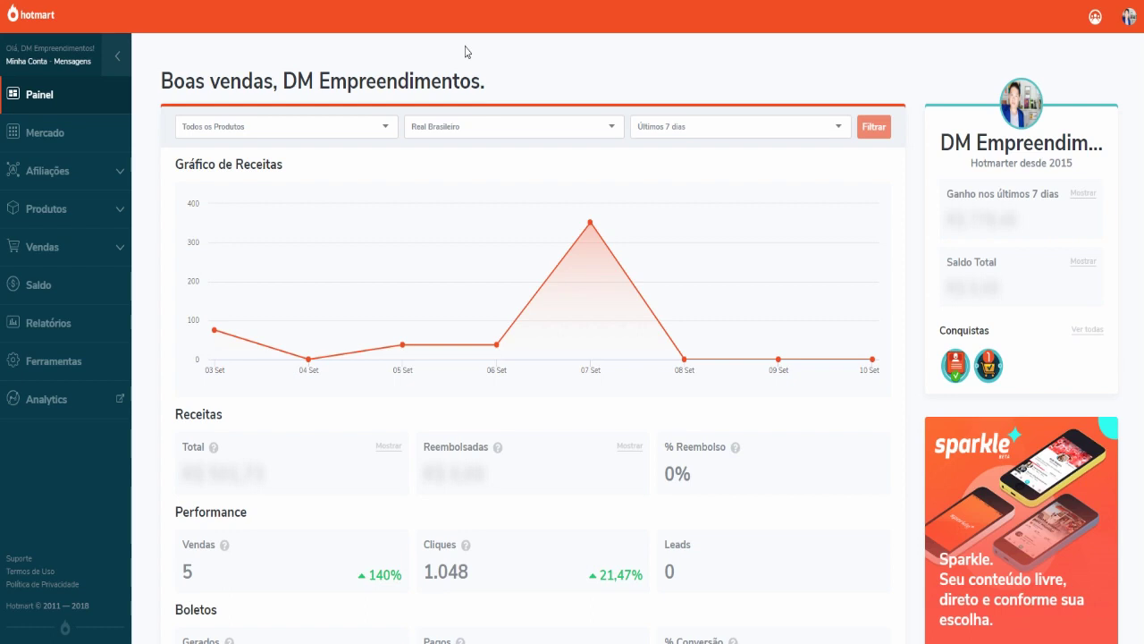
Open the account balance page and check the amounts available for withdrawal in reais and in dollars
{"action": "left_click", "coordinate": [56, 294]}
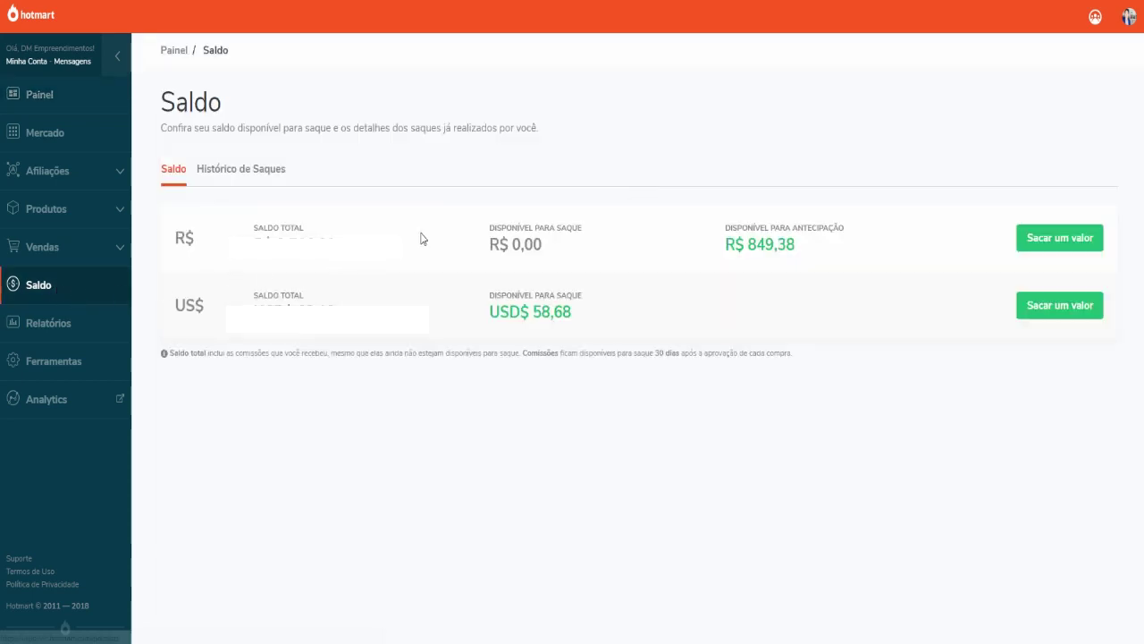
{"action": "left_click_drag", "start_coordinate": [514, 244], "coordinate": [542, 244]}
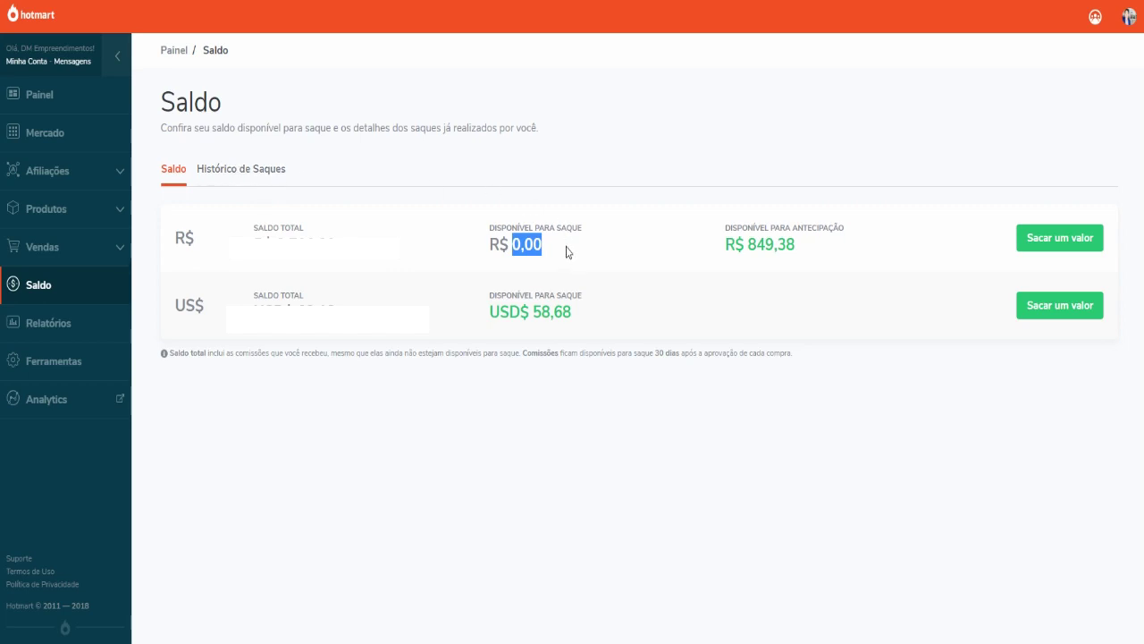
{"action": "left_click", "coordinate": [566, 252]}
{"action": "left_click_drag", "start_coordinate": [515, 240], "coordinate": [541, 242]}
{"action": "left_click_drag", "start_coordinate": [532, 311], "coordinate": [605, 313]}
{"action": "left_click", "coordinate": [572, 335]}
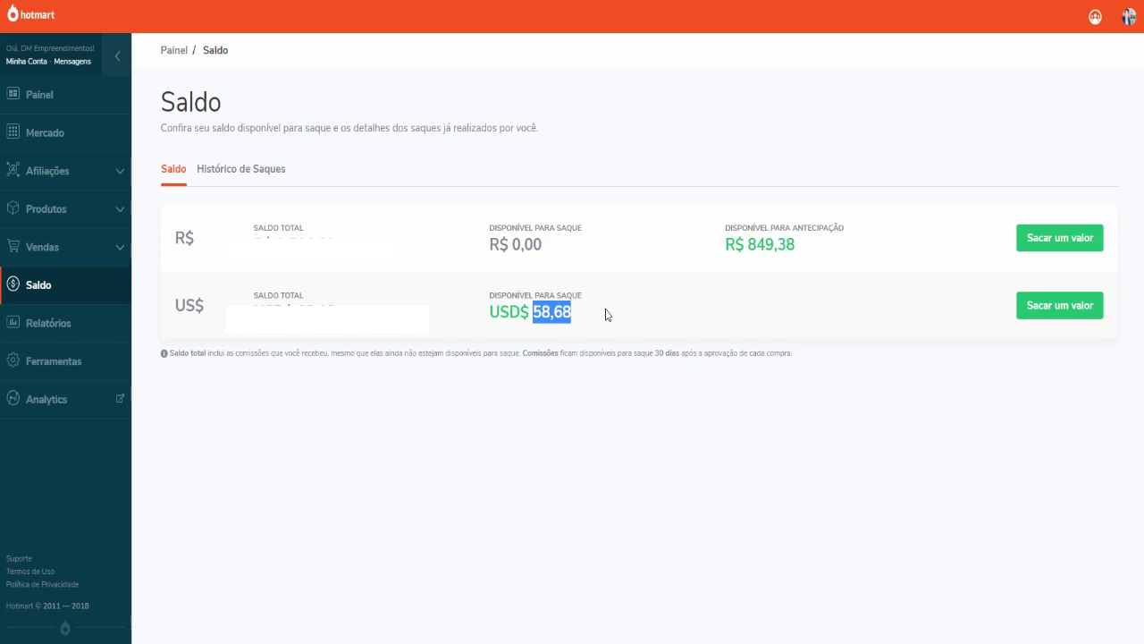
Examine the dollar amount available for withdrawal
{"action": "left_click", "coordinate": [552, 312]}
{"action": "left_click_drag", "start_coordinate": [534, 312], "coordinate": [575, 316]}
{"action": "left_click", "coordinate": [573, 316]}
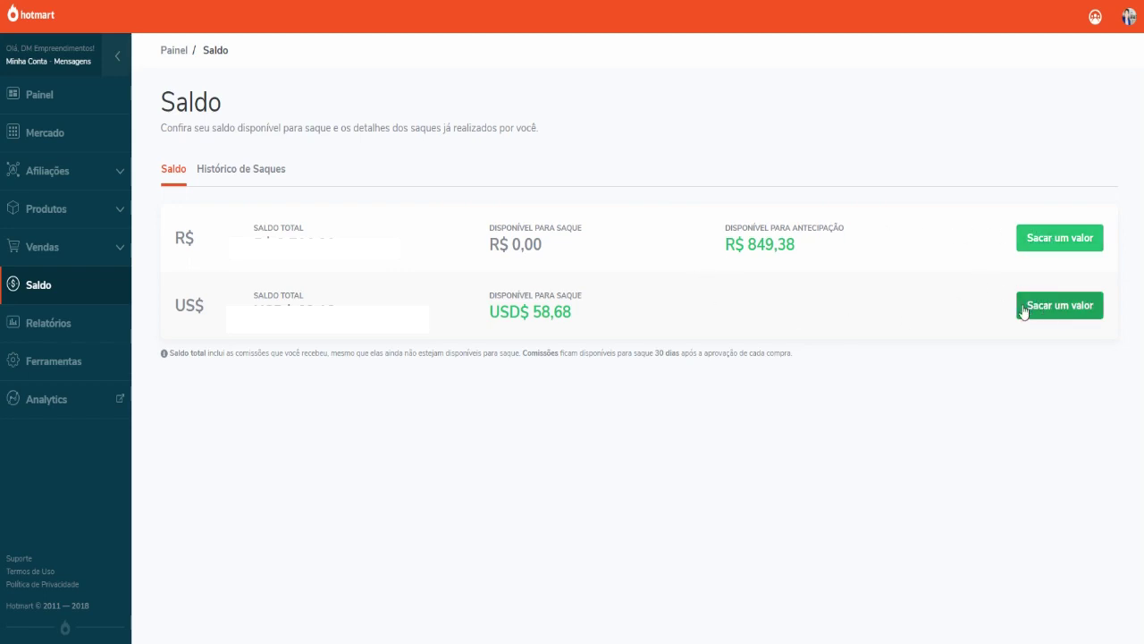
{"action": "left_click_drag", "start_coordinate": [536, 312], "coordinate": [613, 318]}
{"action": "left_click", "coordinate": [549, 312]}
{"action": "left_click_drag", "start_coordinate": [540, 312], "coordinate": [593, 319]}
{"action": "left_click", "coordinate": [575, 317]}
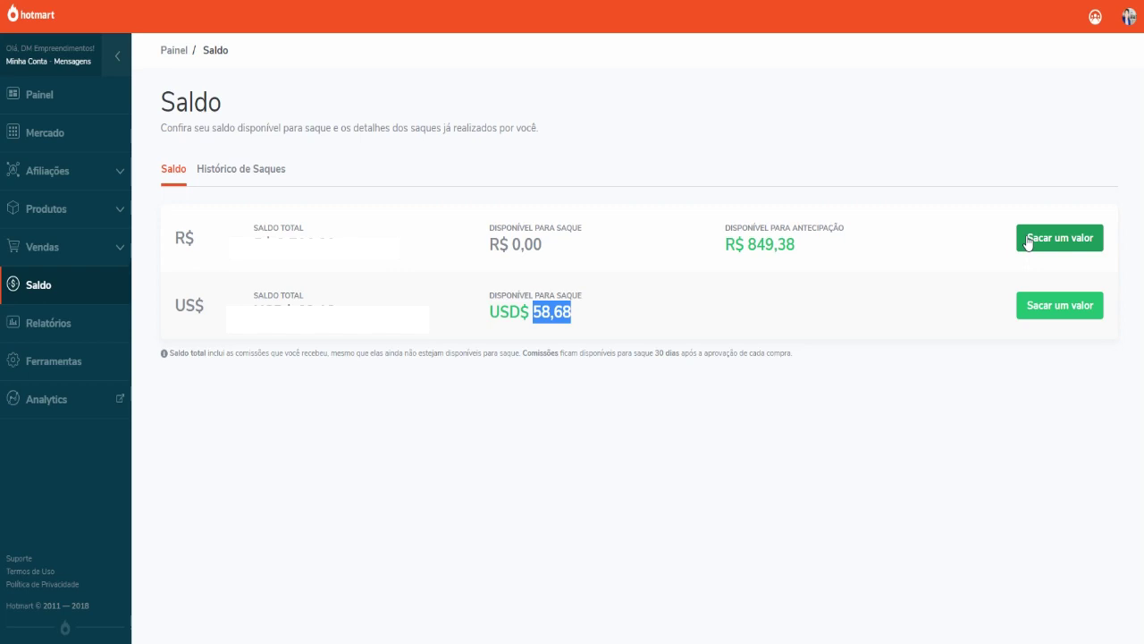
Check the available reais amount and open the withdrawal form for the reais balance
{"action": "mouse_move", "coordinate": [555, 246]}
{"action": "left_mouse_down"}
{"action": "mouse_move", "coordinate": [490, 229]}
{"action": "mouse_move", "coordinate": [542, 247]}
{"action": "left_mouse_up"}
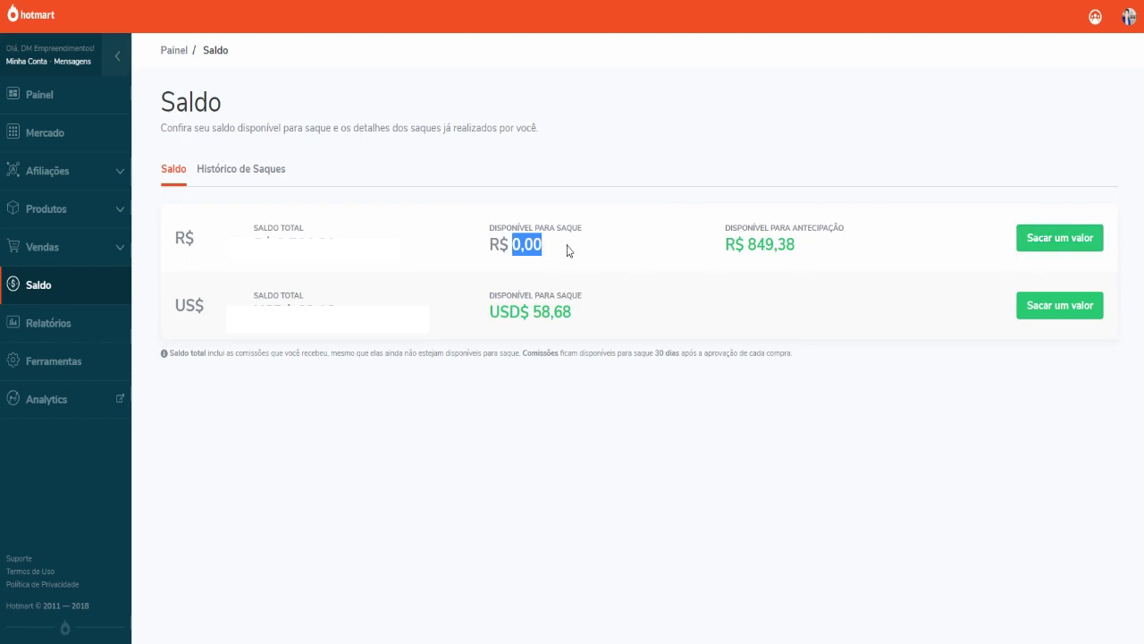
{"action": "left_click_drag", "start_coordinate": [513, 245], "coordinate": [553, 246]}
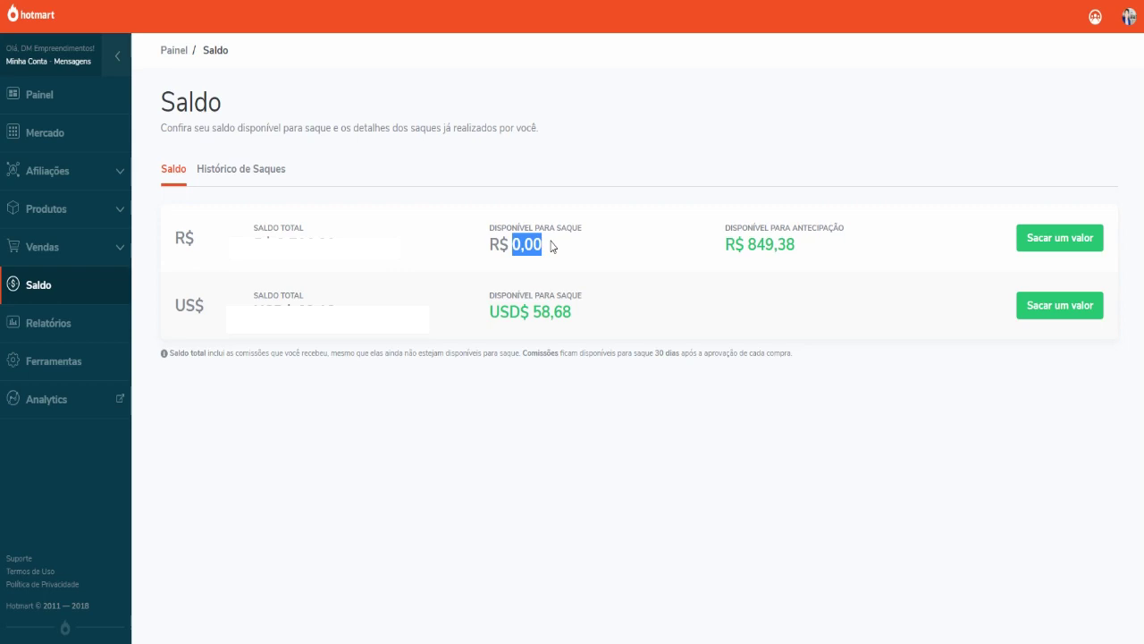
{"action": "left_click", "coordinate": [1055, 239]}
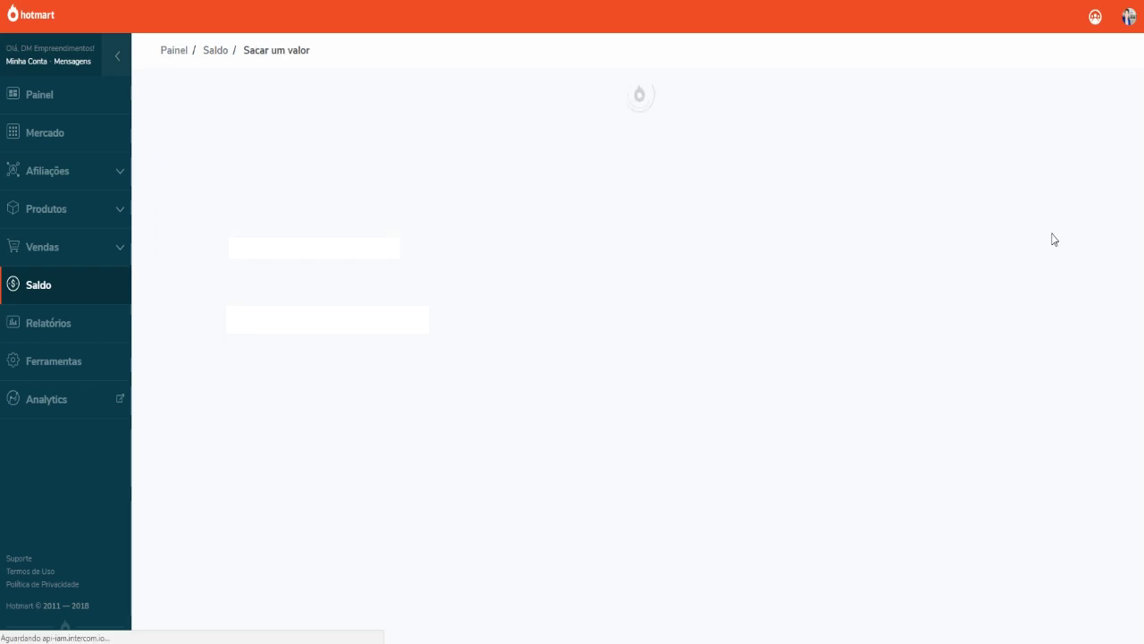
{"action": "left_click_drag", "start_coordinate": [241, 184], "coordinate": [191, 178]}
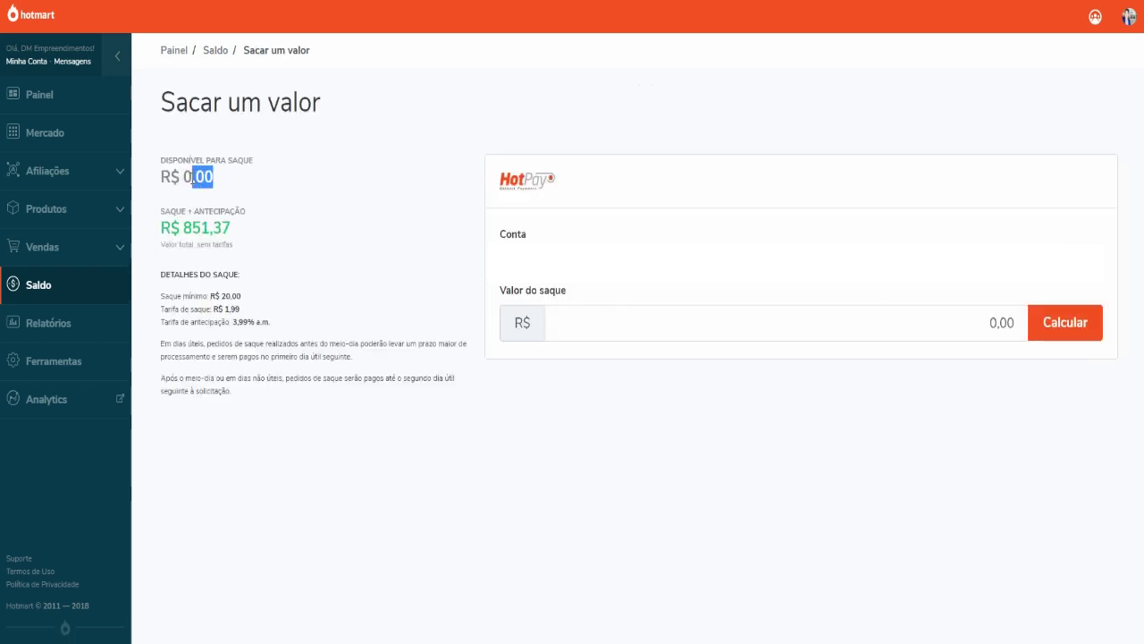
Set the withdrawal amount to R$ 100,00
{"action": "left_click", "coordinate": [968, 325]}
{"action": "left_click_drag", "start_coordinate": [968, 326], "coordinate": [1042, 323]}
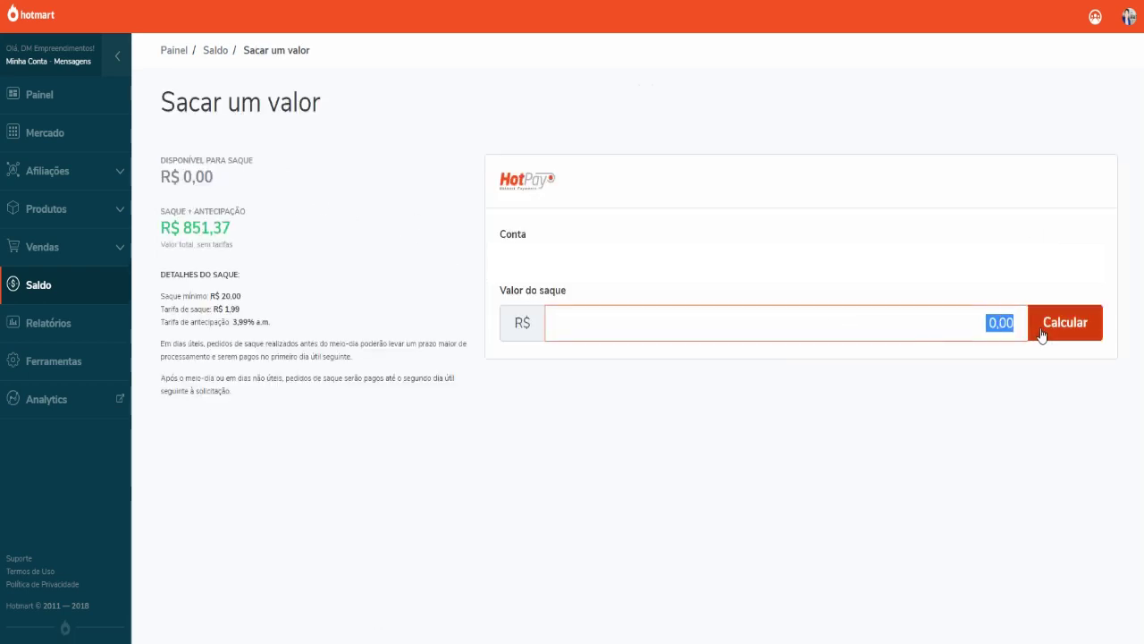
{"action": "left_click_drag", "start_coordinate": [253, 185], "coordinate": [171, 178]}
{"action": "left_click_drag", "start_coordinate": [841, 308], "coordinate": [1069, 298]}
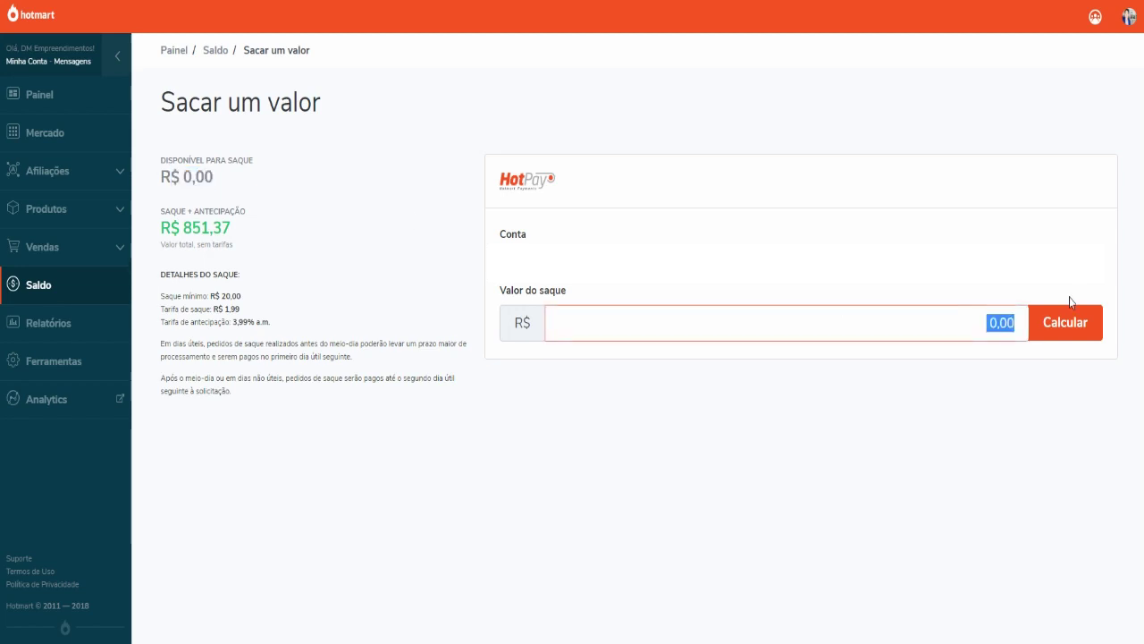
{"action": "type", "text": "10000"}
{"action": "left_click", "coordinate": [962, 188]}
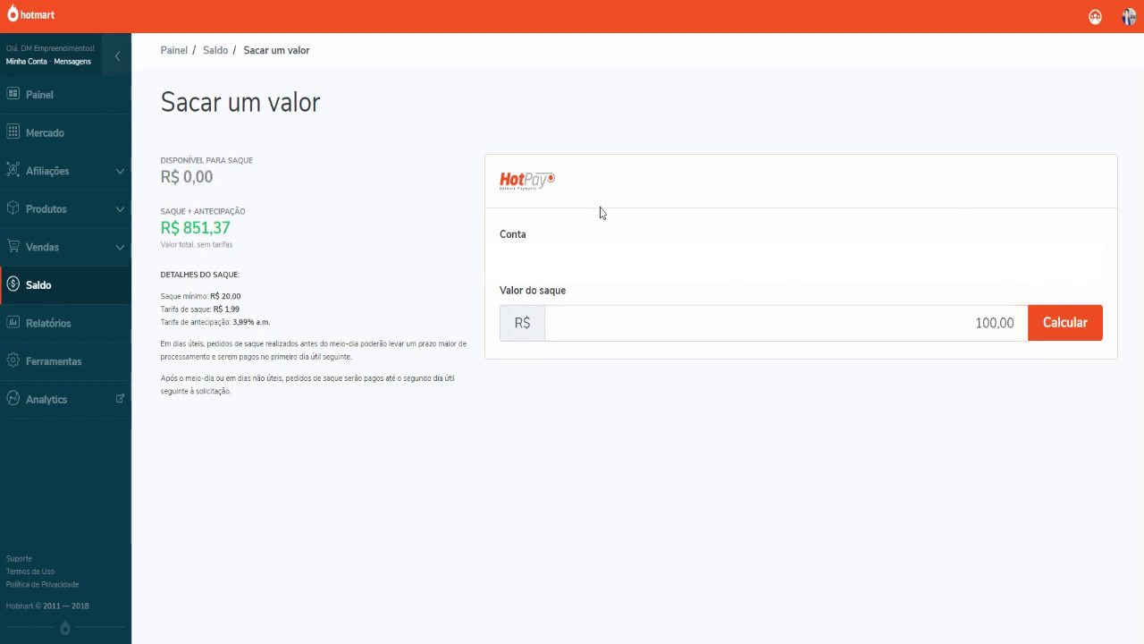
Examine the withdrawal plus anticipation total, the minimum withdrawal and the fees, and compare the available amounts with the requested one
{"action": "left_click_drag", "start_coordinate": [161, 209], "coordinate": [238, 233]}
{"action": "left_click", "coordinate": [238, 233]}
{"action": "left_click_drag", "start_coordinate": [177, 296], "coordinate": [249, 300]}
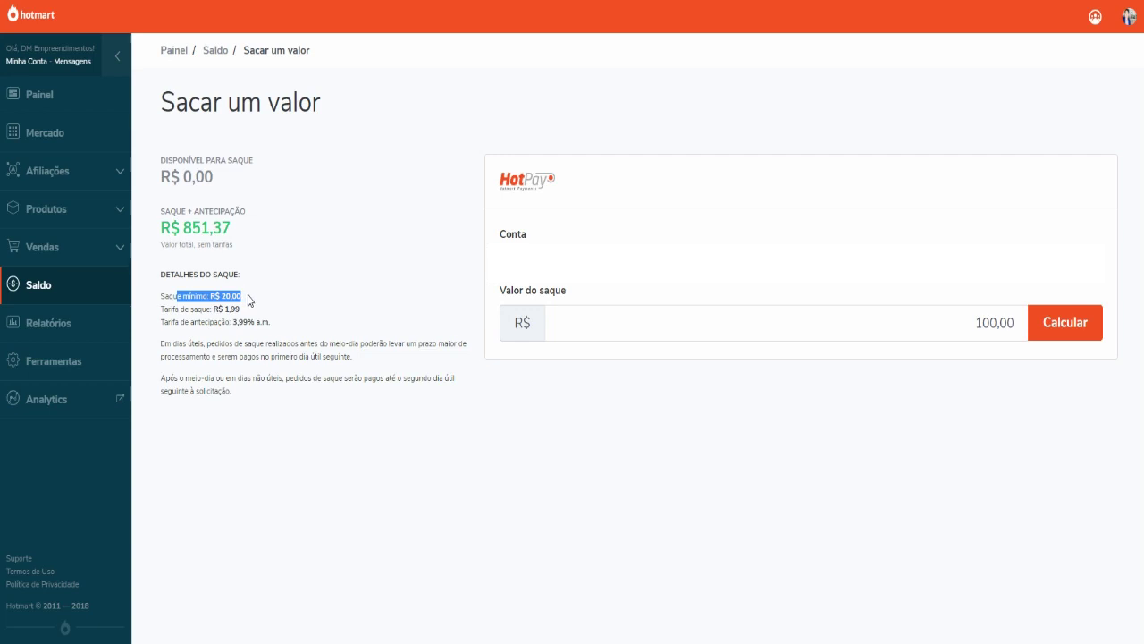
{"action": "left_click", "coordinate": [253, 305]}
{"action": "left_click_drag", "start_coordinate": [181, 309], "coordinate": [259, 345]}
{"action": "left_click", "coordinate": [259, 317]}
{"action": "left_click", "coordinate": [260, 308]}
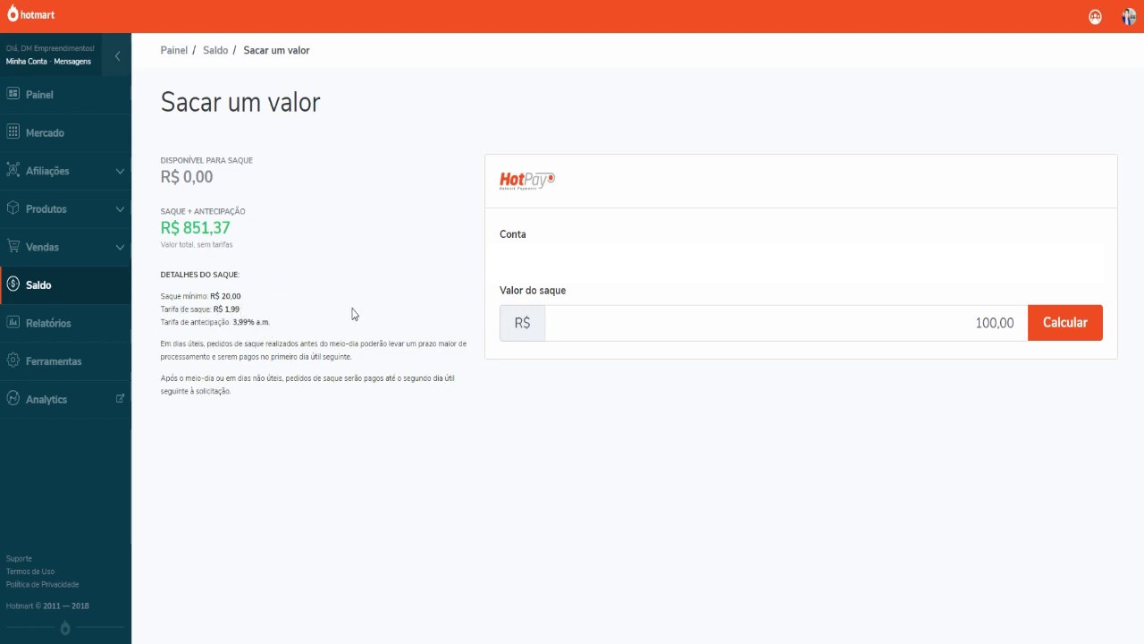
{"action": "left_click_drag", "start_coordinate": [181, 227], "coordinate": [296, 230]}
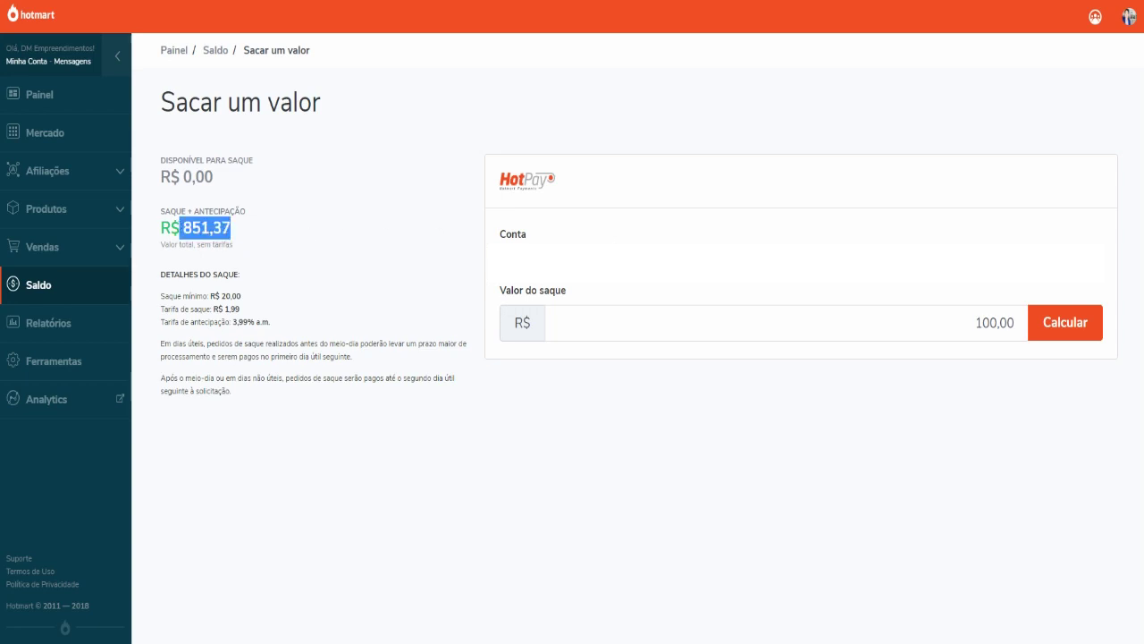
{"action": "left_click_drag", "start_coordinate": [967, 323], "coordinate": [1003, 322]}
{"action": "double_click", "coordinate": [206, 179]}
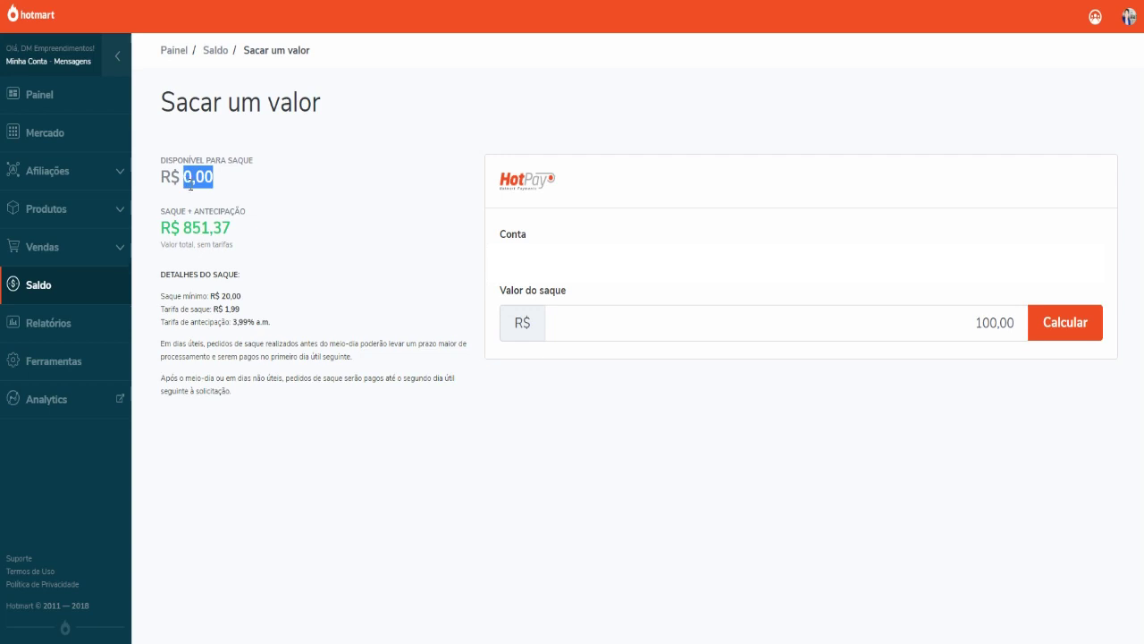
{"action": "left_click_drag", "start_coordinate": [878, 326], "coordinate": [1014, 319]}
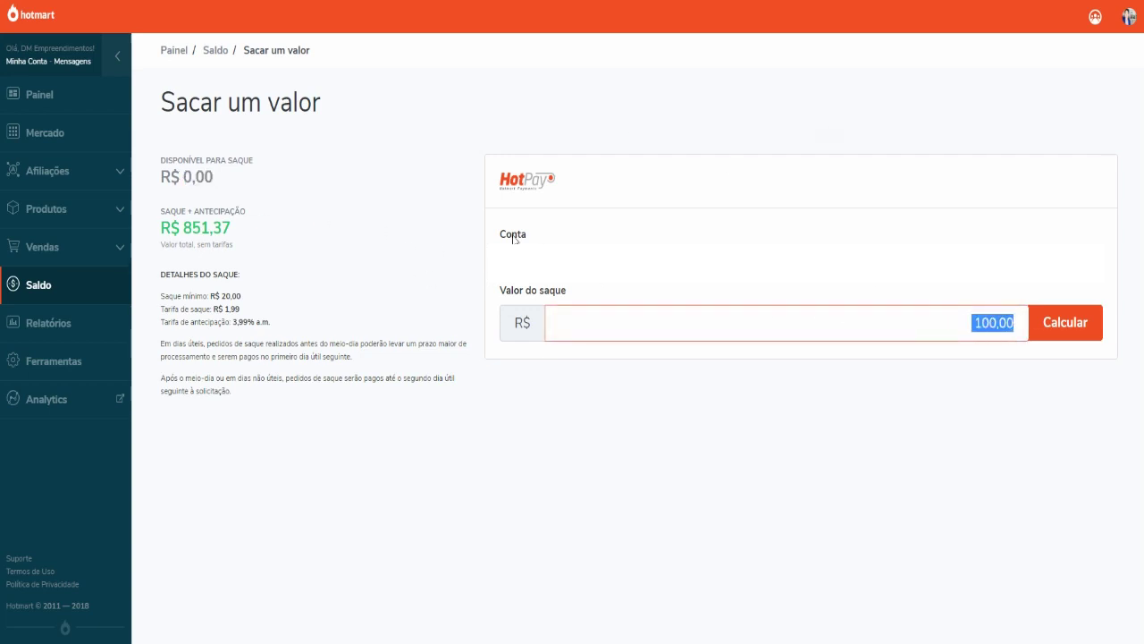
{"action": "left_click", "coordinate": [195, 198]}
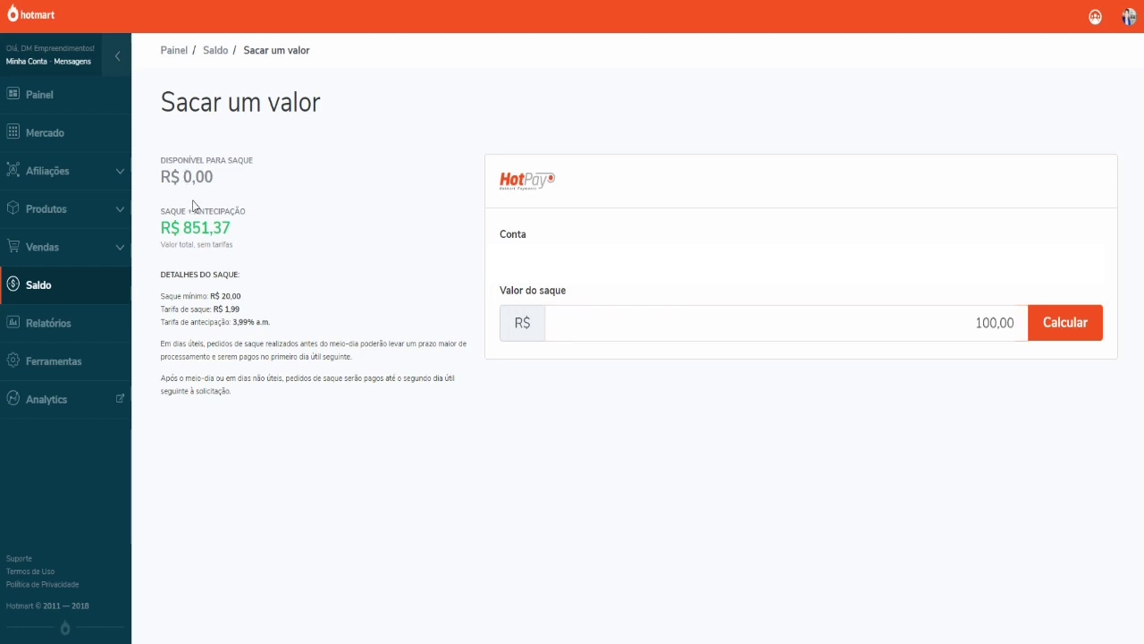
Set the withdrawal amount to R$ 851,37, the full withdrawal plus anticipation total, and calculate the amount to receive
{"action": "left_click_drag", "start_coordinate": [184, 228], "coordinate": [241, 234]}
{"action": "left_click", "coordinate": [1067, 320]}
{"action": "type", "text": "85"}
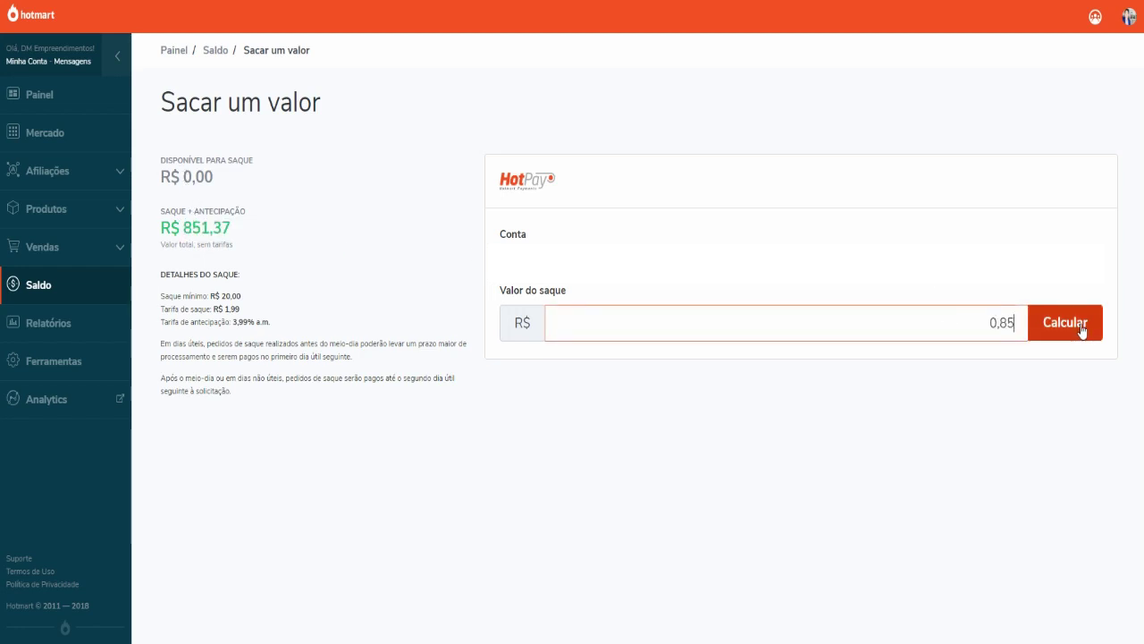
{"action": "type", "text": "1,37"}
{"action": "left_click", "coordinate": [1071, 334]}
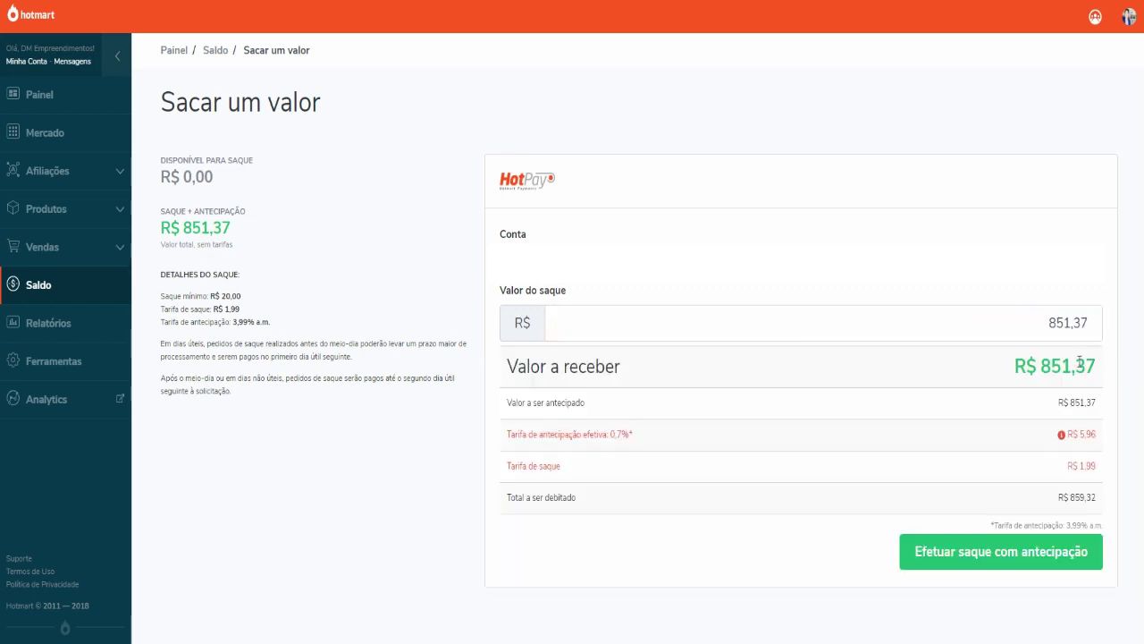
Open the anticipation fee details, examine the values and fees charged per original payment date, and close them
{"action": "left_click_drag", "start_coordinate": [1071, 435], "coordinate": [1105, 440]}
{"action": "left_click", "coordinate": [1062, 435]}
{"action": "left_click_drag", "start_coordinate": [483, 285], "coordinate": [816, 386]}
{"action": "left_click", "coordinate": [687, 346]}
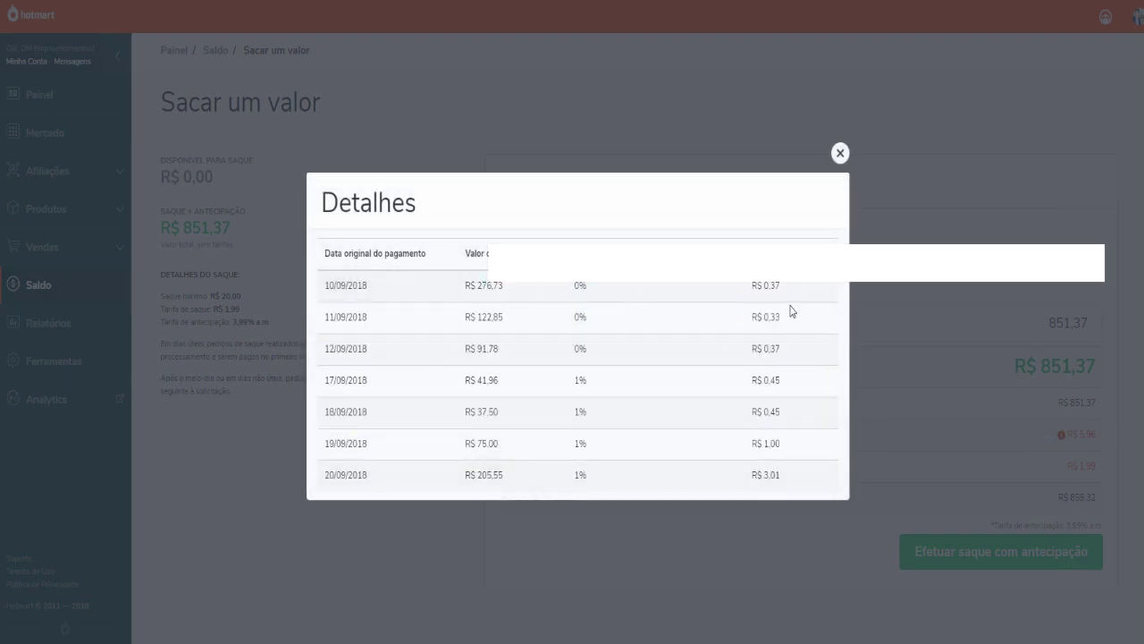
{"action": "left_click_drag", "start_coordinate": [769, 286], "coordinate": [769, 442]}
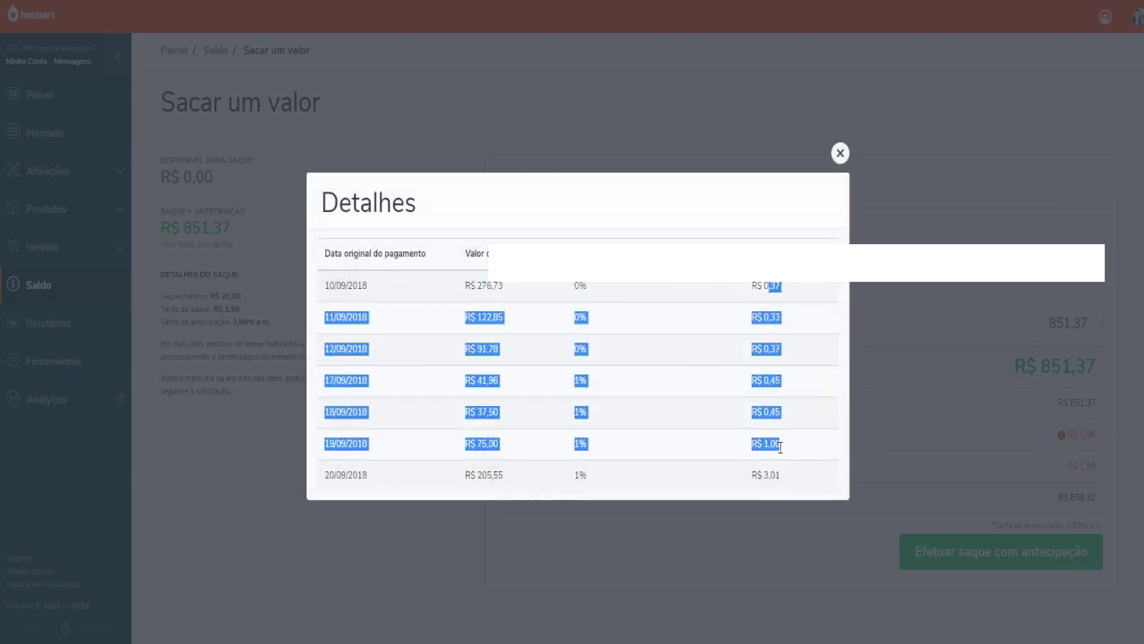
{"action": "left_click", "coordinate": [768, 326]}
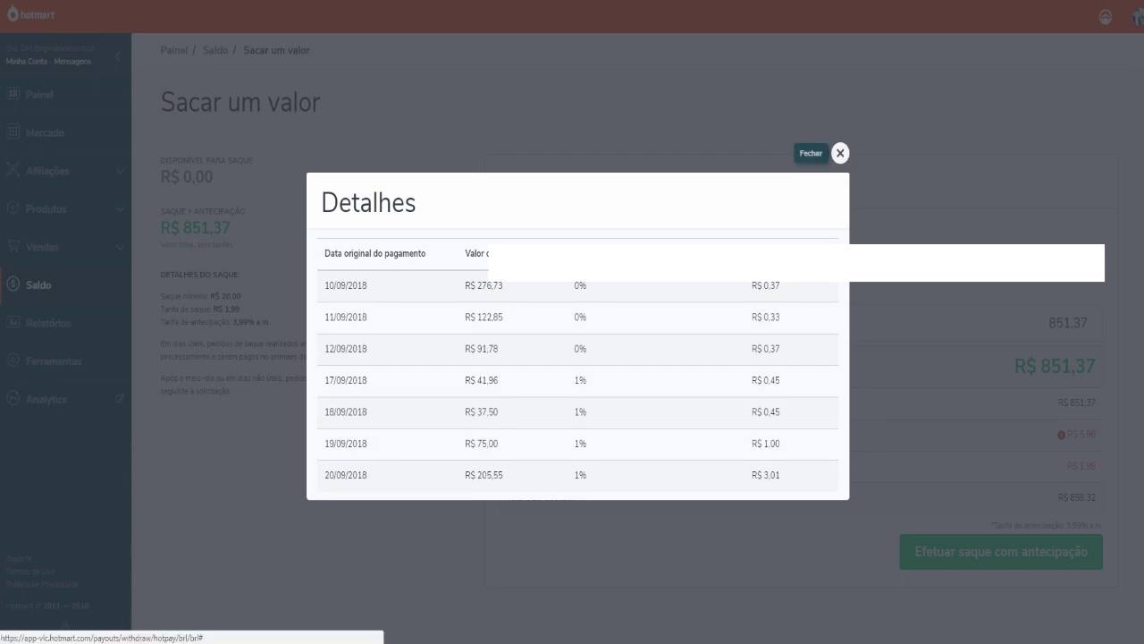
{"action": "left_click_drag", "start_coordinate": [483, 285], "coordinate": [553, 438]}
{"action": "left_click", "coordinate": [837, 155]}
Examine the withdrawal fee and the amount to receive in the calculation summary
{"action": "left_click_drag", "start_coordinate": [1071, 465], "coordinate": [1097, 463]}
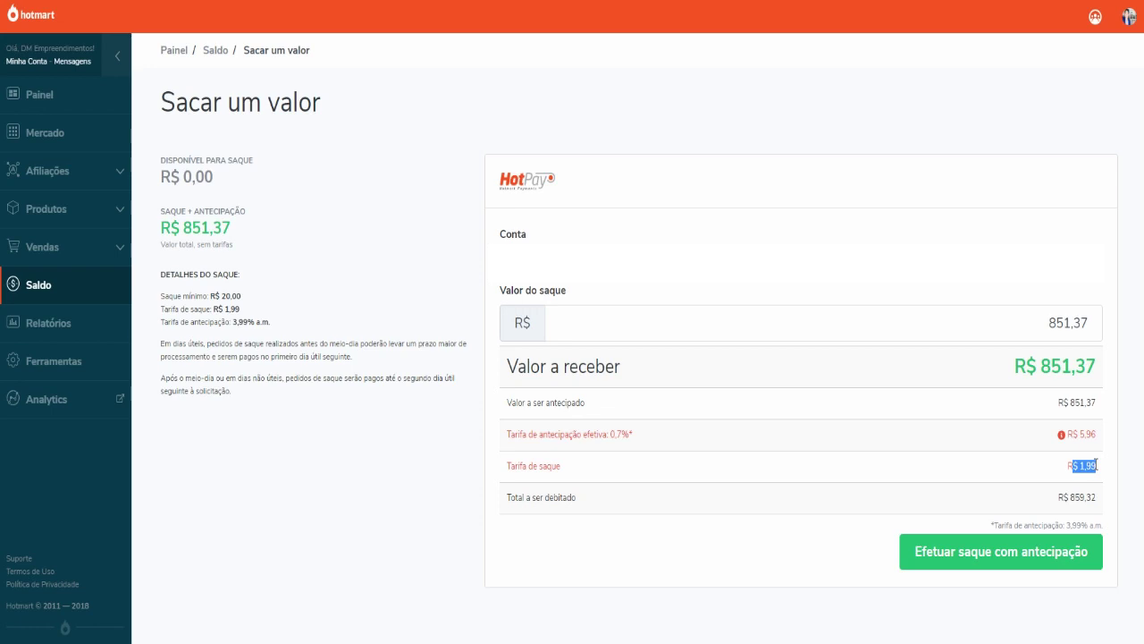
{"action": "left_click", "coordinate": [1097, 463]}
{"action": "triple_click", "coordinate": [1096, 465]}
{"action": "left_click", "coordinate": [1096, 466]}
{"action": "left_click_drag", "start_coordinate": [1096, 465], "coordinate": [1091, 491]}
{"action": "left_click_drag", "start_coordinate": [1042, 365], "coordinate": [1098, 369]}
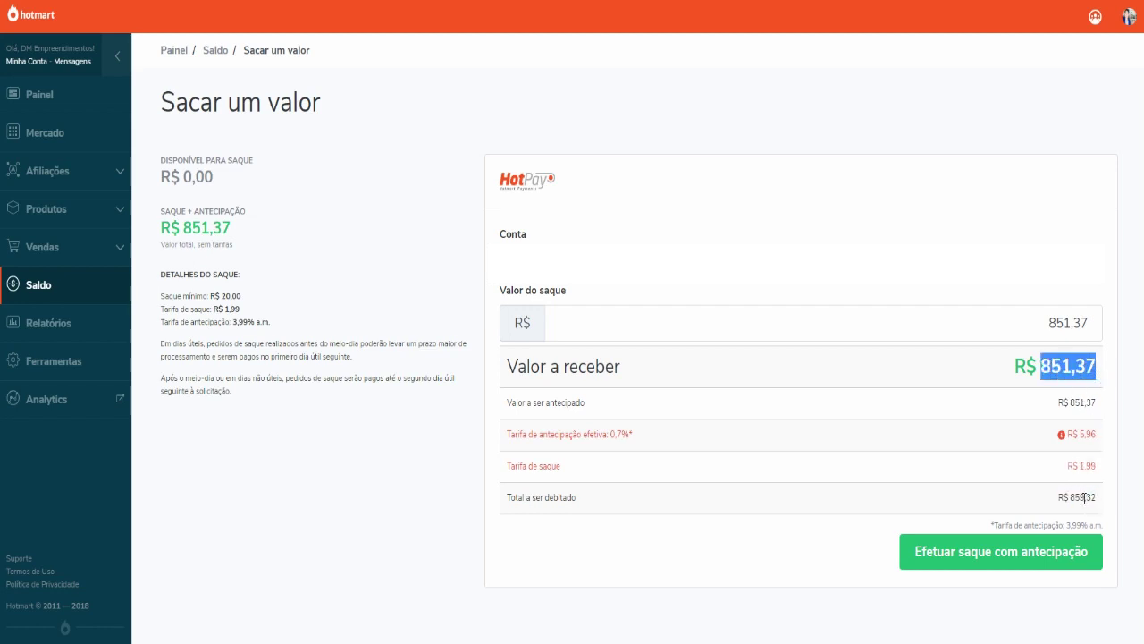
Compare the anticipation and withdrawal fees with the total to be debited
{"action": "left_click_drag", "start_coordinate": [1081, 435], "coordinate": [1099, 469]}
{"action": "left_click", "coordinate": [1098, 467]}
{"action": "mouse_move", "coordinate": [1085, 430]}
{"action": "left_mouse_down"}
{"action": "mouse_move", "coordinate": [1093, 465]}
{"action": "mouse_move", "coordinate": [1081, 468]}
{"action": "mouse_move", "coordinate": [1096, 468]}
{"action": "mouse_move", "coordinate": [1098, 436]}
{"action": "left_mouse_up"}
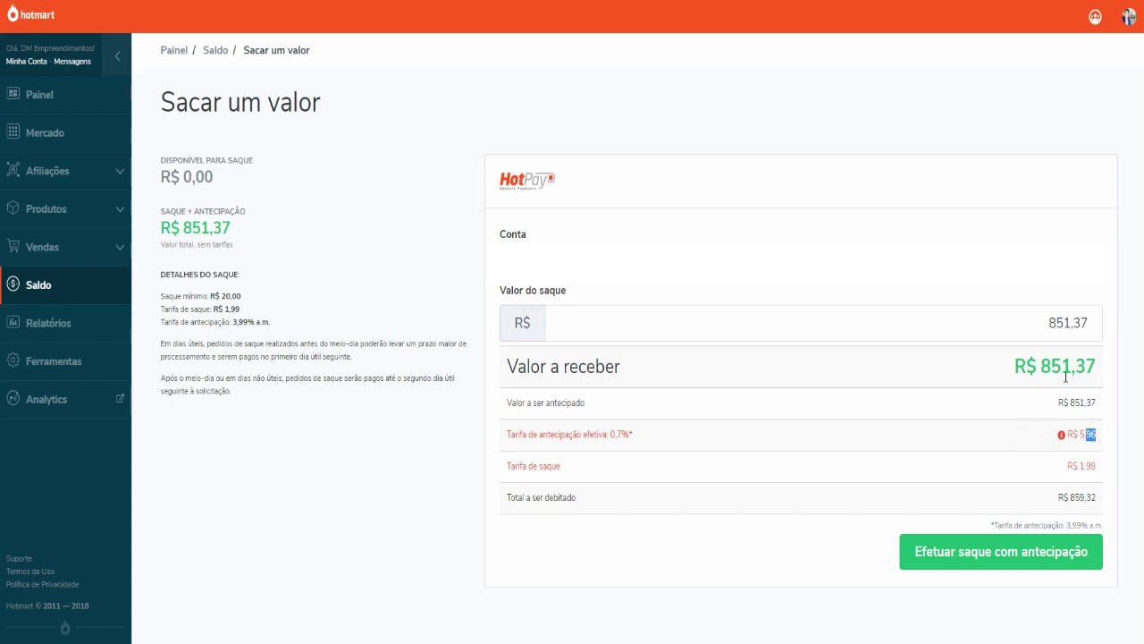
{"action": "left_click_drag", "start_coordinate": [1088, 497], "coordinate": [1106, 503]}
{"action": "left_click", "coordinate": [1106, 503]}
{"action": "left_click_drag", "start_coordinate": [1080, 465], "coordinate": [1102, 476]}
{"action": "double_click", "coordinate": [1091, 498]}
{"action": "left_click", "coordinate": [1052, 483]}
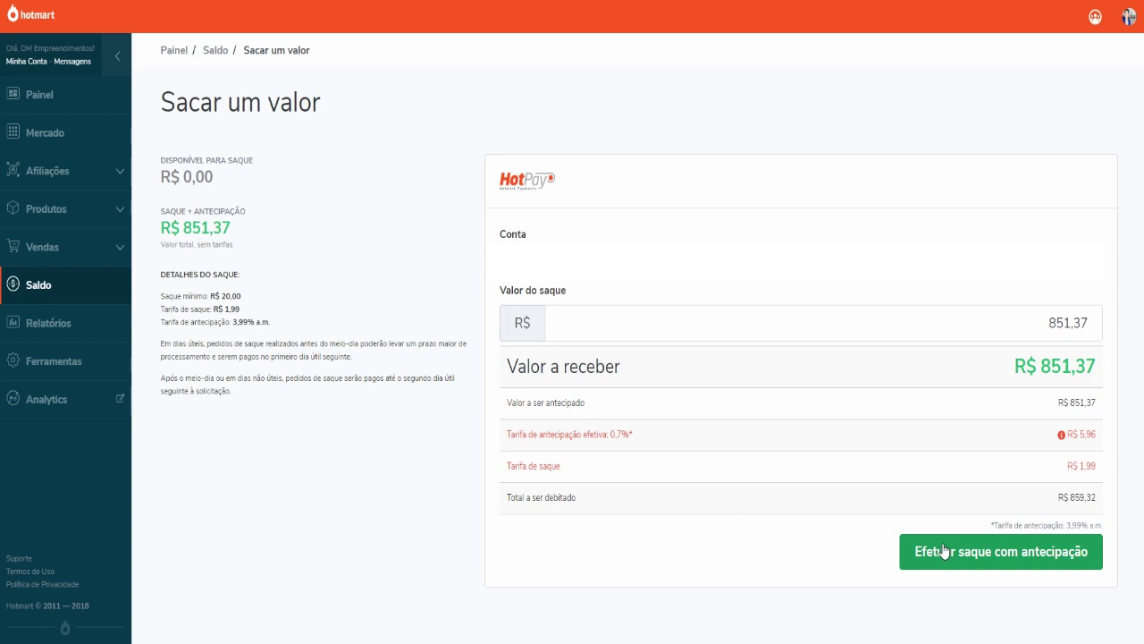
Recheck the amount available for withdrawal, leave the withdrawal form and open the withdrawal history
{"action": "left_click_drag", "start_coordinate": [170, 177], "coordinate": [256, 180]}
{"action": "left_click", "coordinate": [237, 173]}
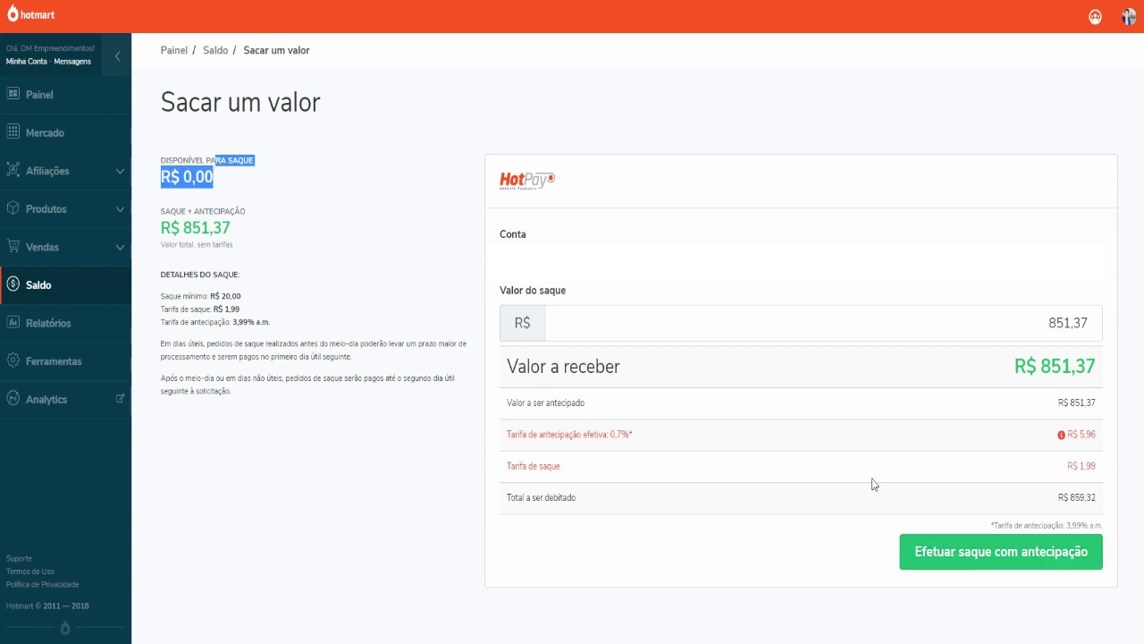
{"action": "left_click", "coordinate": [216, 52]}
{"action": "left_click", "coordinate": [239, 176]}
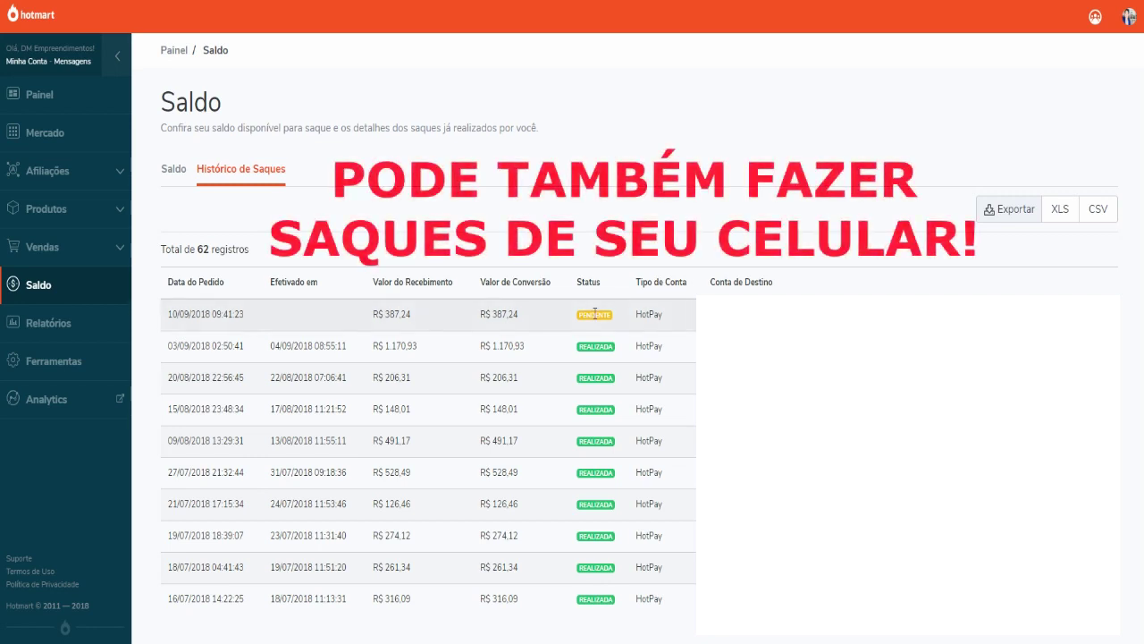
Check the pending withdrawal's amount, status and request time, and compare that time with the system clock
{"action": "left_click_drag", "start_coordinate": [510, 314], "coordinate": [489, 315]}
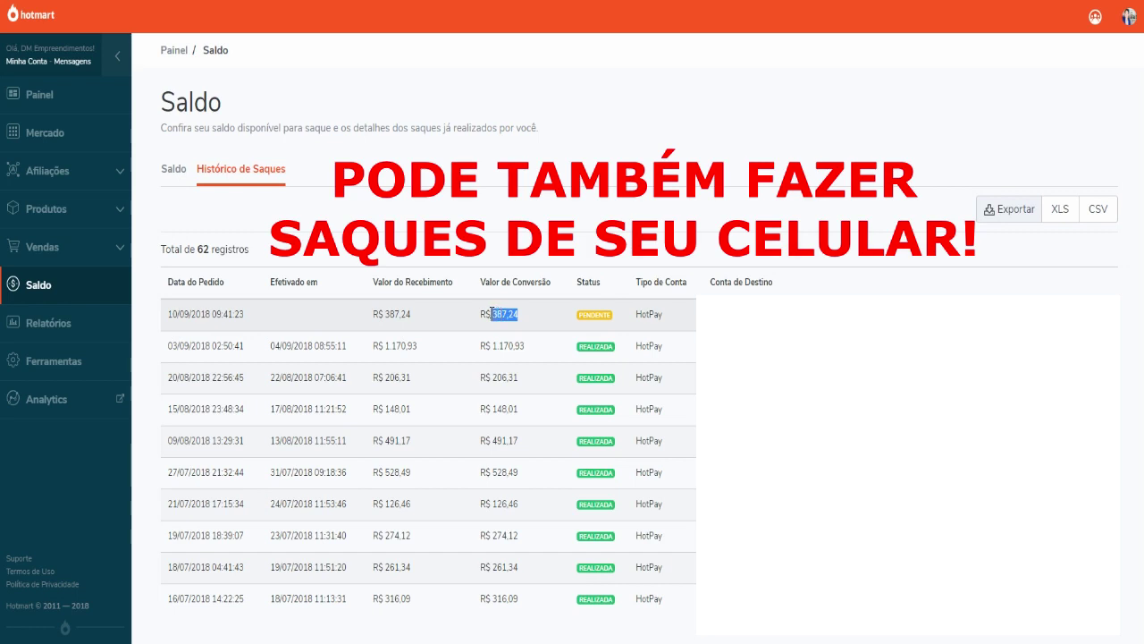
{"action": "left_click_drag", "start_coordinate": [578, 315], "coordinate": [588, 320]}
{"action": "left_click", "coordinate": [616, 326]}
{"action": "left_click_drag", "start_coordinate": [245, 314], "coordinate": [213, 319]}
{"action": "key", "text": "super+alt+d"}
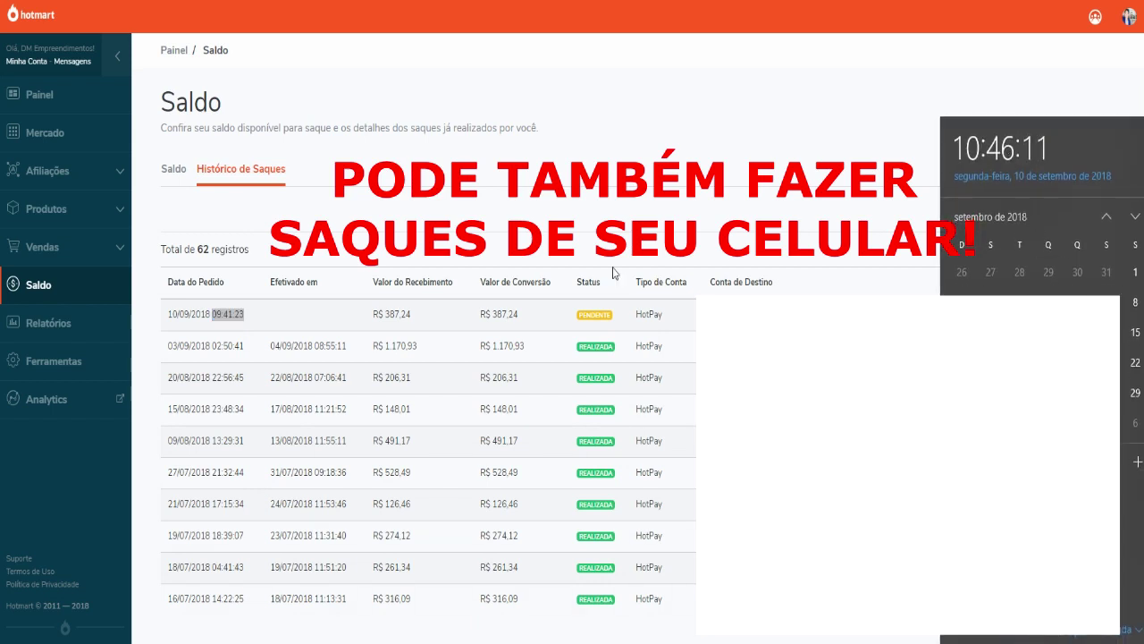
{"action": "left_click", "coordinate": [501, 282]}
Examine the pending withdrawal's request date, amount and status, and the amount of the completed withdrawal below it
{"action": "left_click_drag", "start_coordinate": [165, 317], "coordinate": [286, 319]}
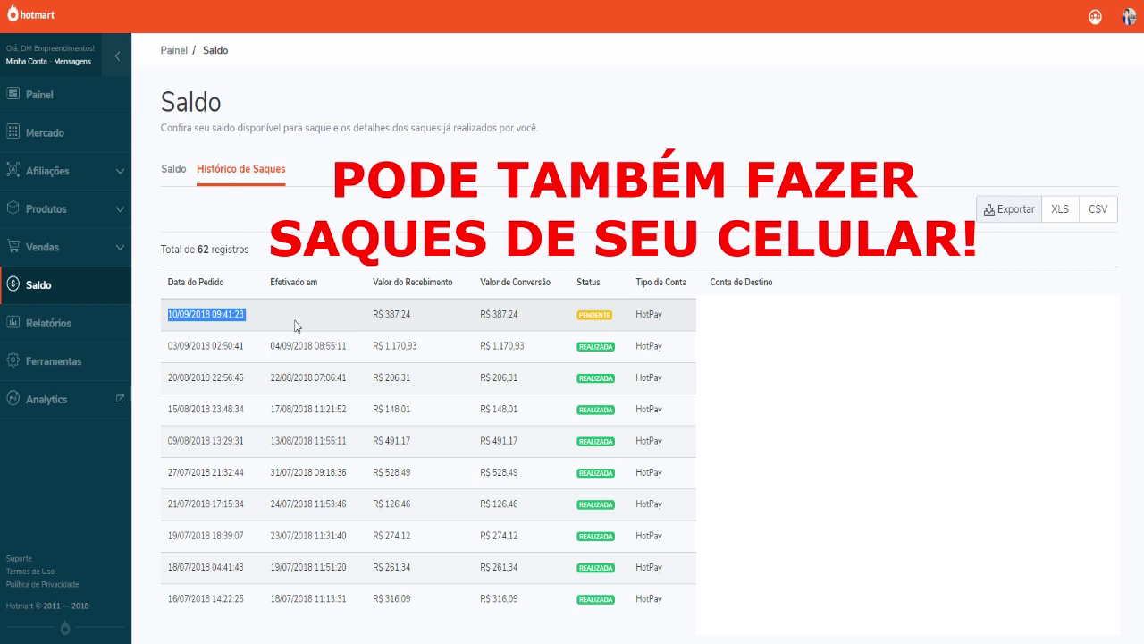
{"action": "left_click", "coordinate": [389, 314]}
{"action": "double_click", "coordinate": [394, 314]}
{"action": "left_click", "coordinate": [398, 314]}
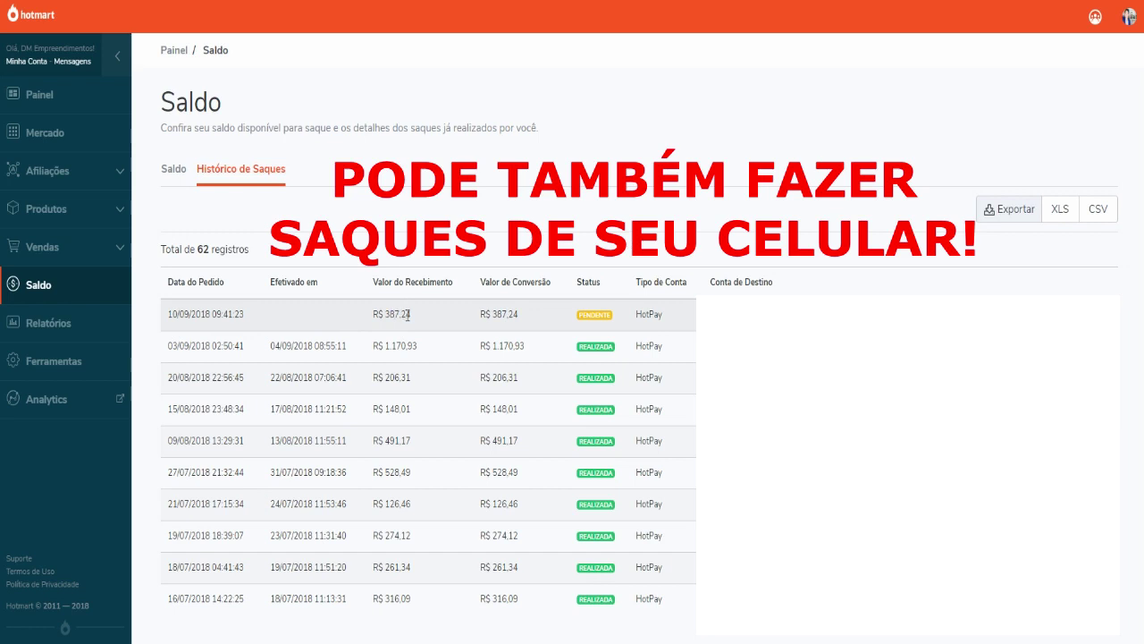
{"action": "left_click_drag", "start_coordinate": [579, 314], "coordinate": [613, 321]}
{"action": "double_click", "coordinate": [506, 346]}
{"action": "left_click", "coordinate": [501, 347]}
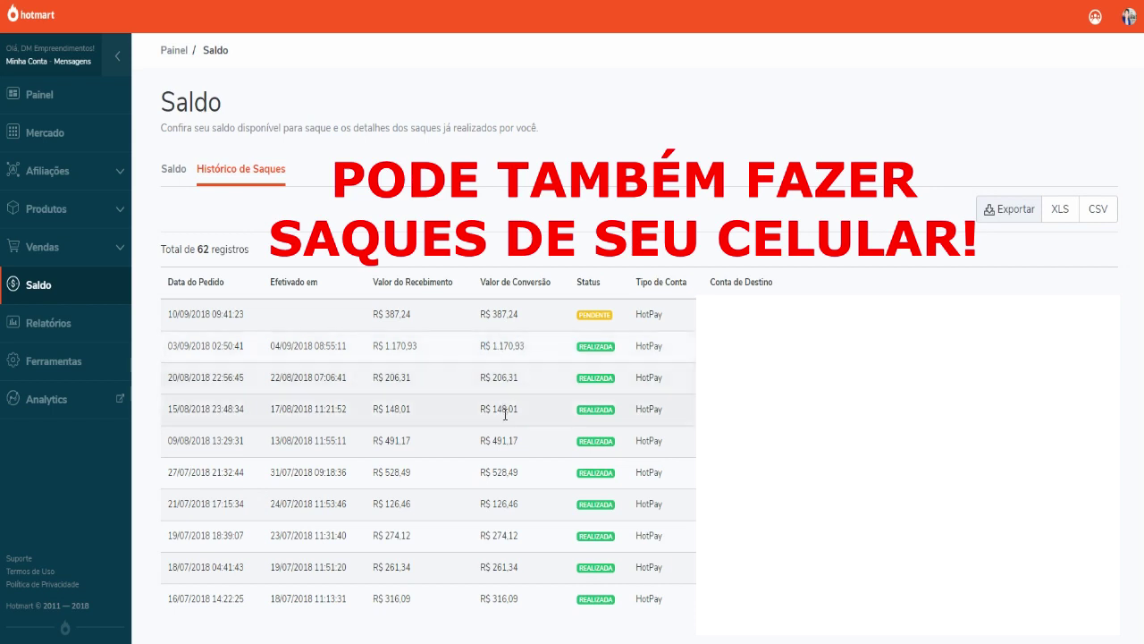